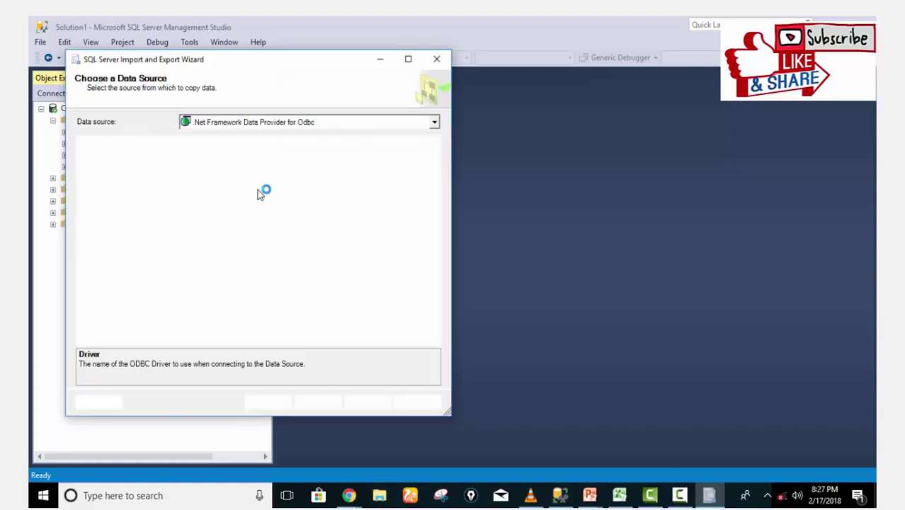
- Set the import data source to Microsoft Excel
drag(249, 64, 414, 100)
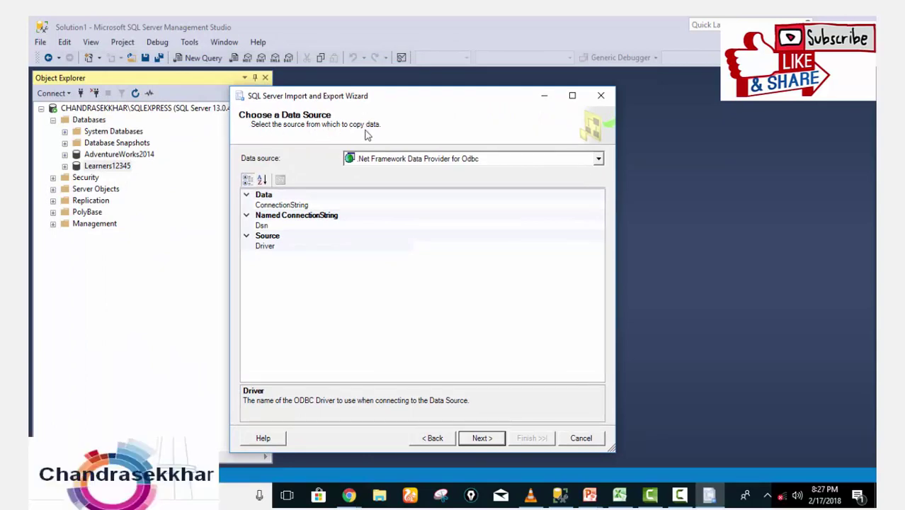
click(403, 160)
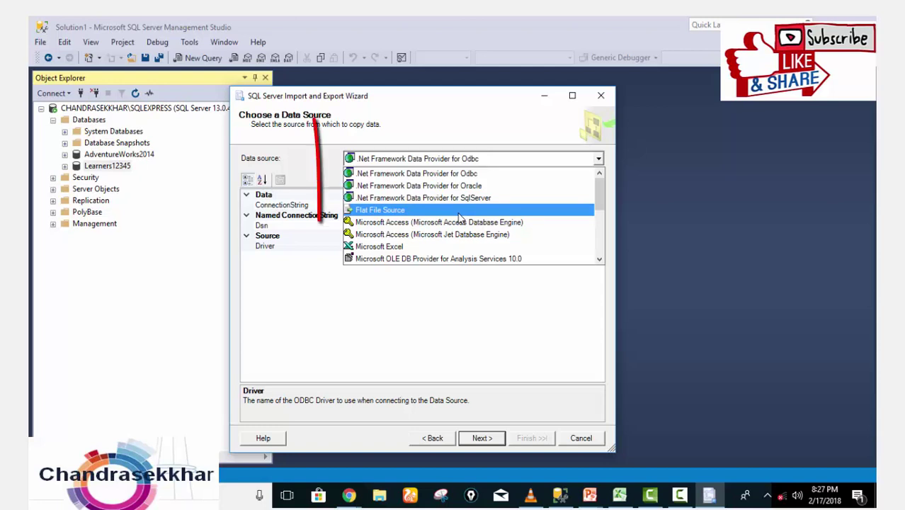
click(403, 247)
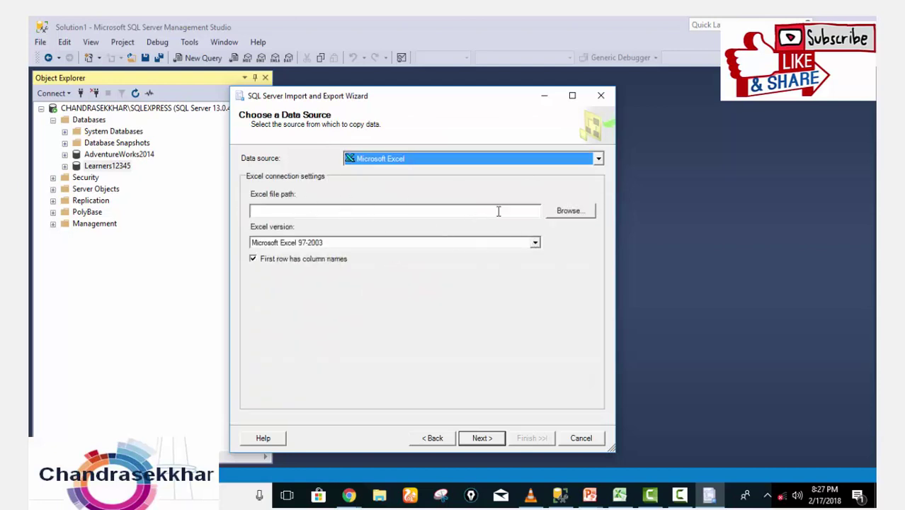
- Choose the sql workbook from the Desktop as the Excel source file and continue to the destination settings
click(584, 218)
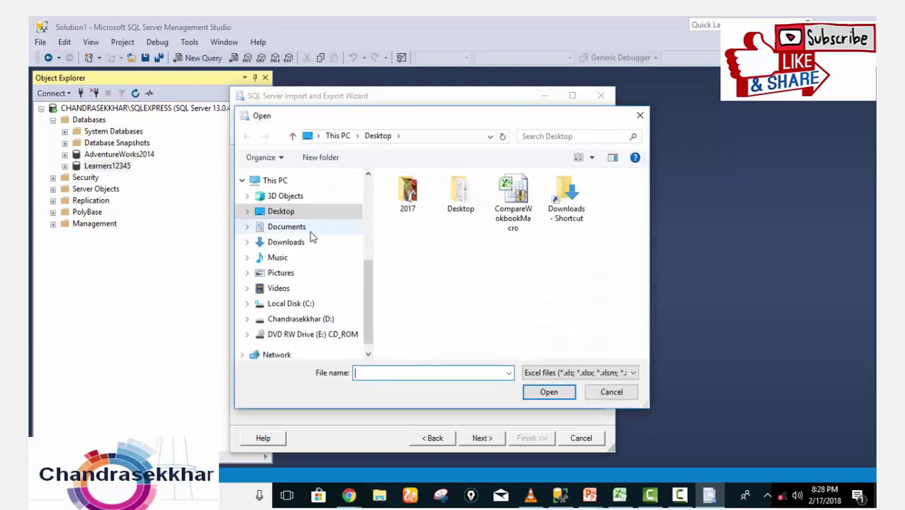
click(283, 211)
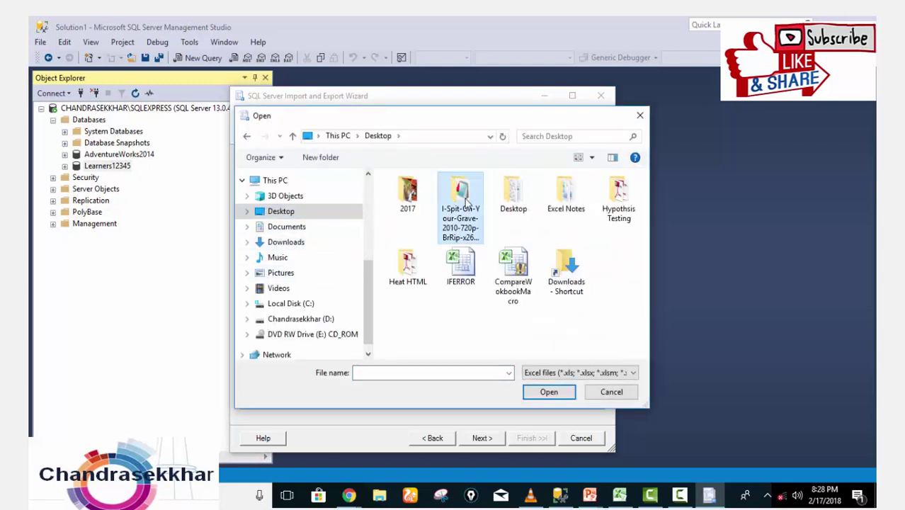
text(sql)
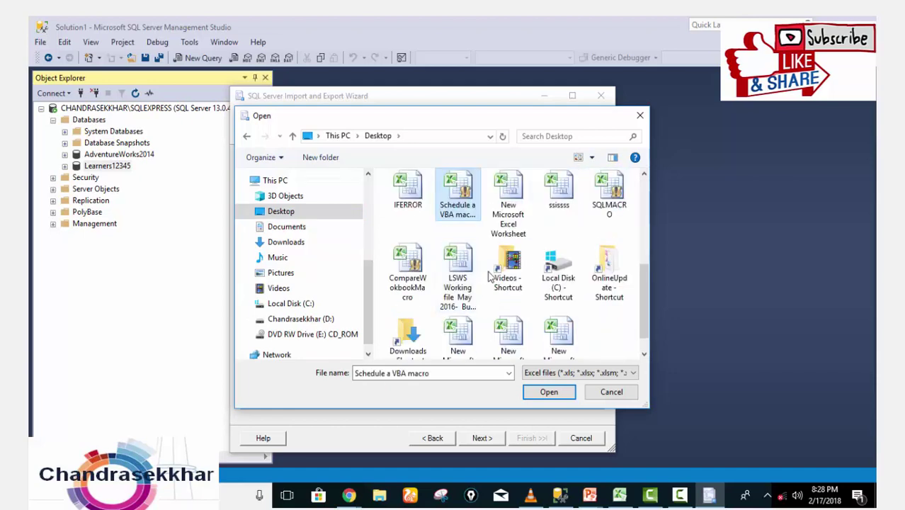
click(607, 192)
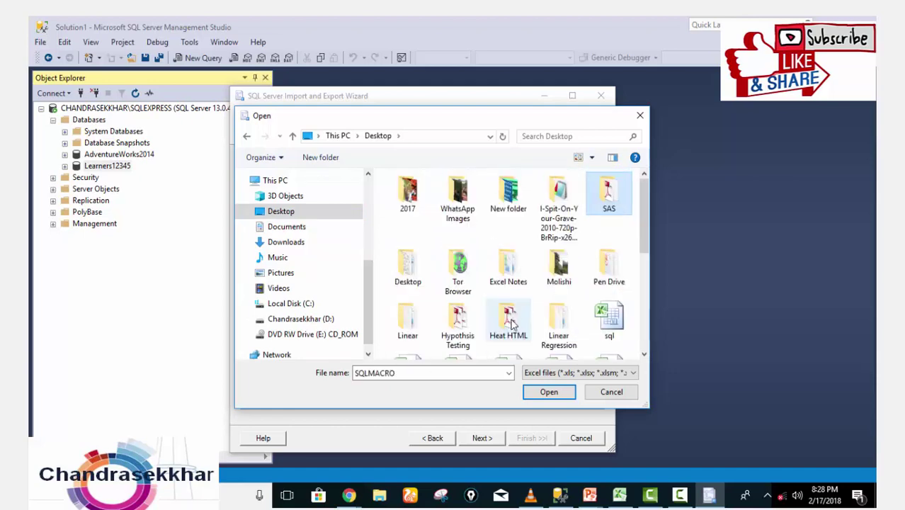
text(sql)
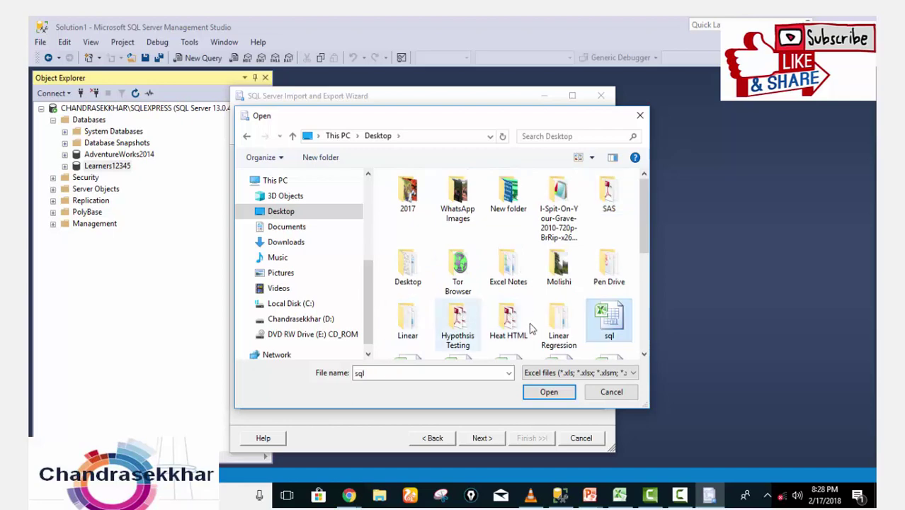
click(552, 392)
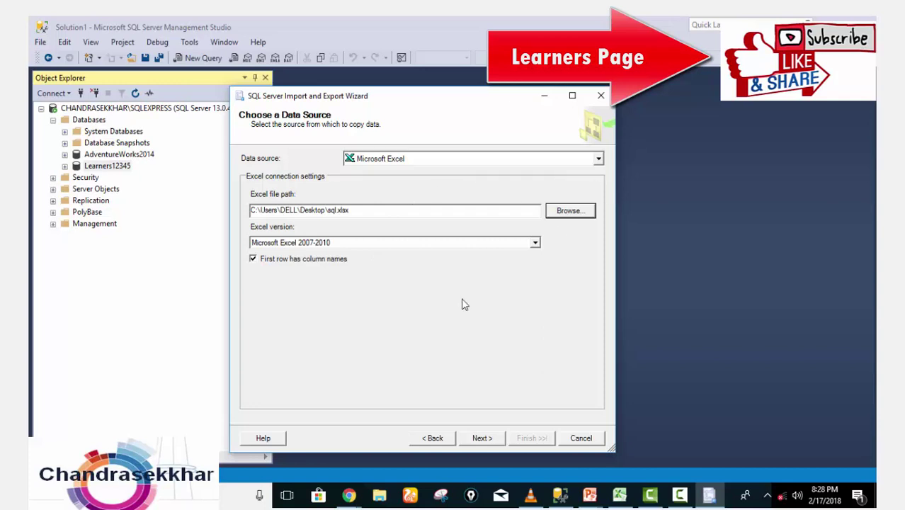
click(489, 439)
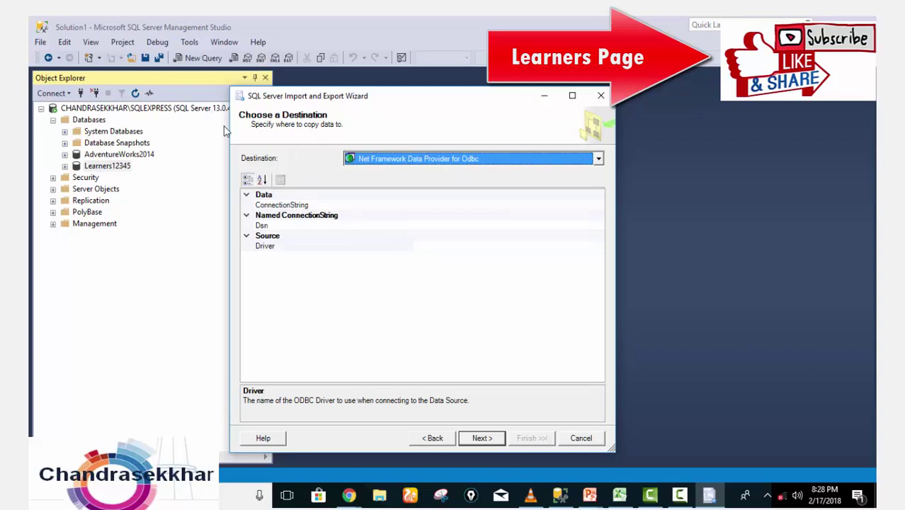
- Set the import destination to SQL Server Native Client 11.0
click(402, 163)
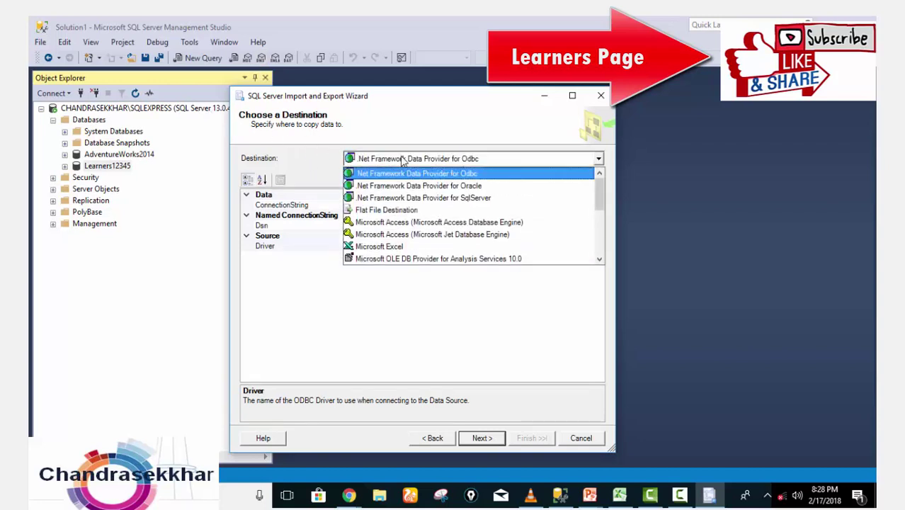
scroll(601, 250, down, 4)
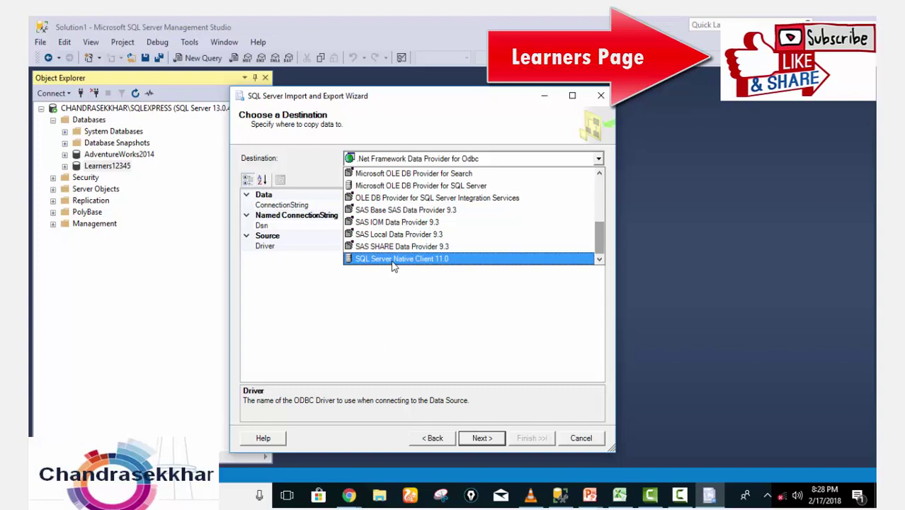
click(452, 259)
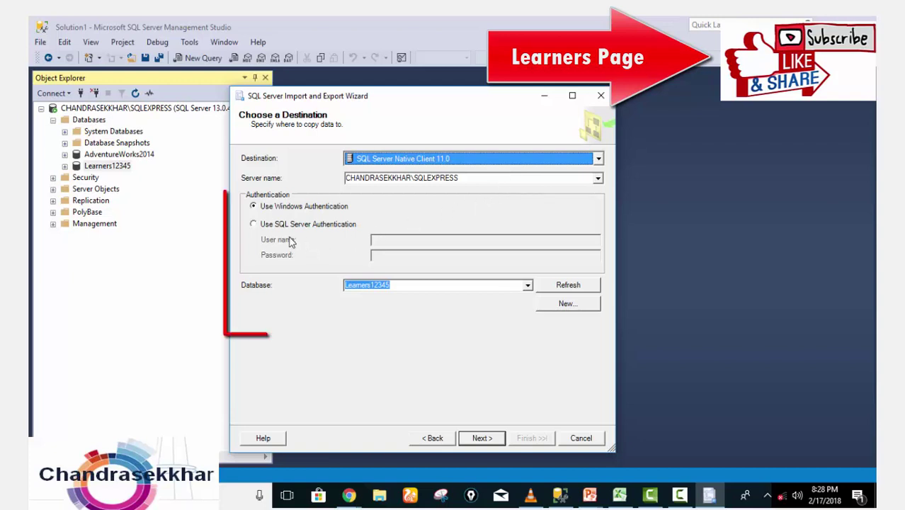
click(256, 225)
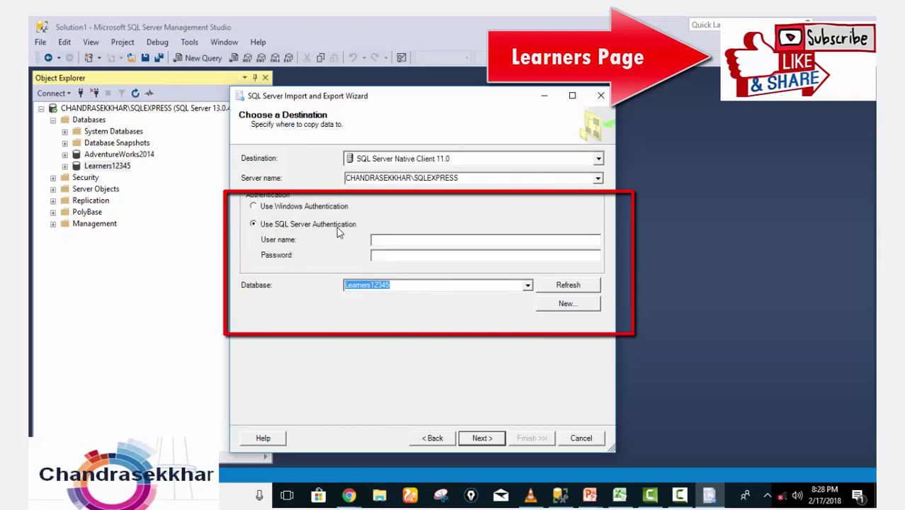
click(388, 241)
click(259, 209)
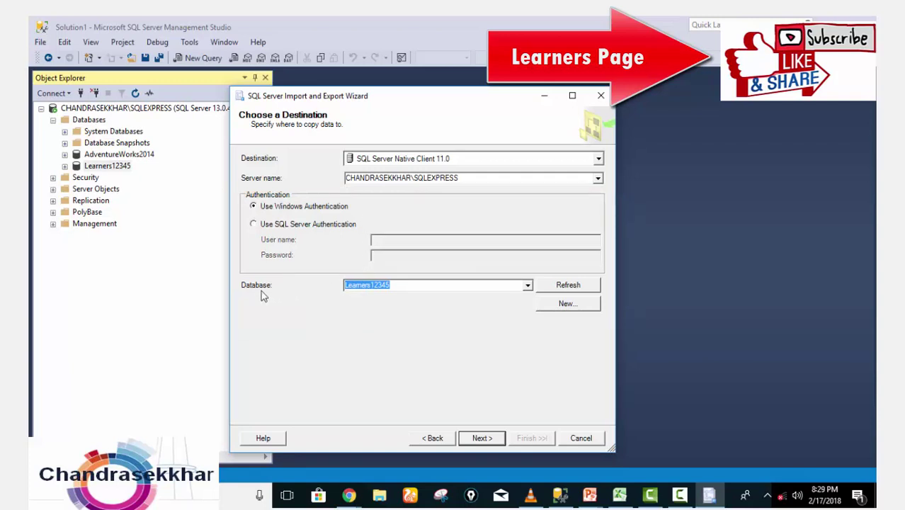
- Select Learners12345 as the destination database and continue to the table copy or query choice
click(528, 285)
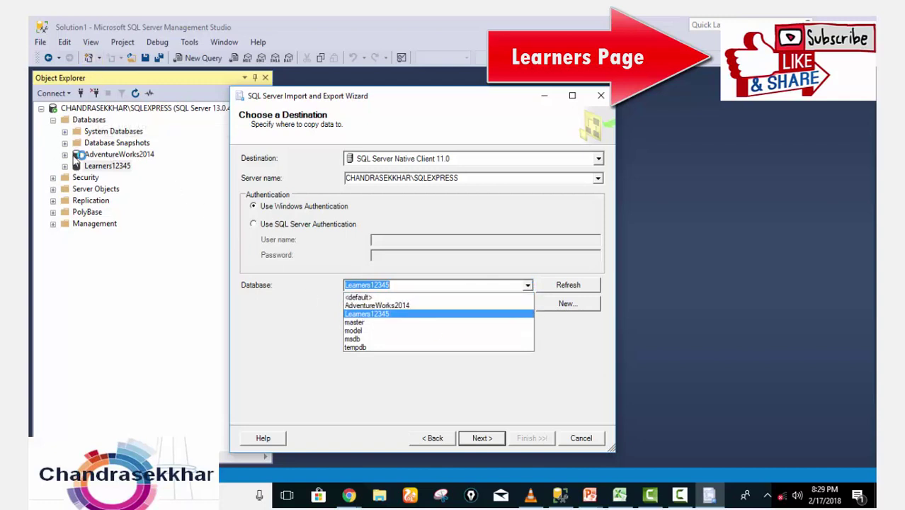
click(374, 315)
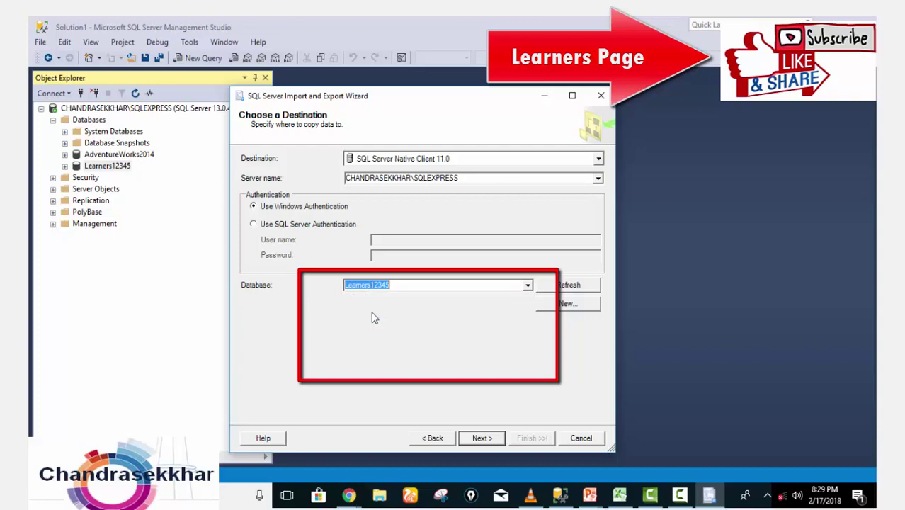
click(486, 438)
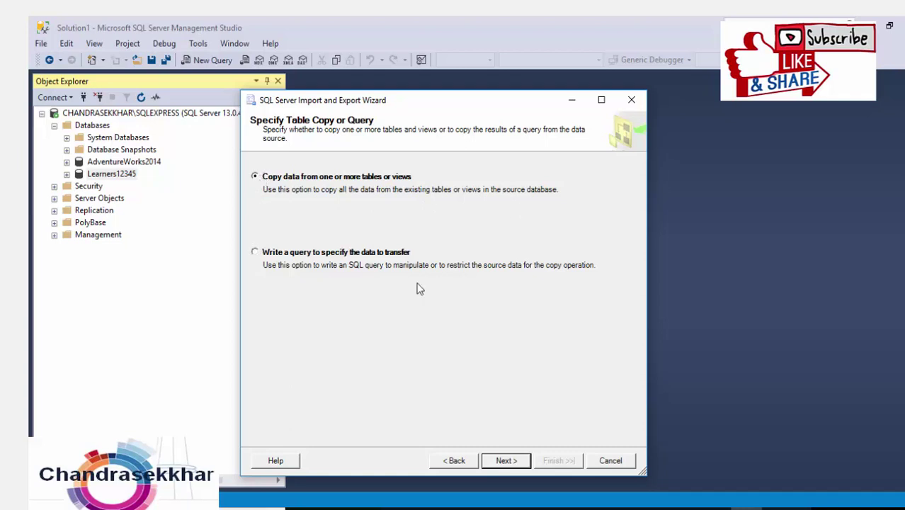
click(274, 253)
click(517, 461)
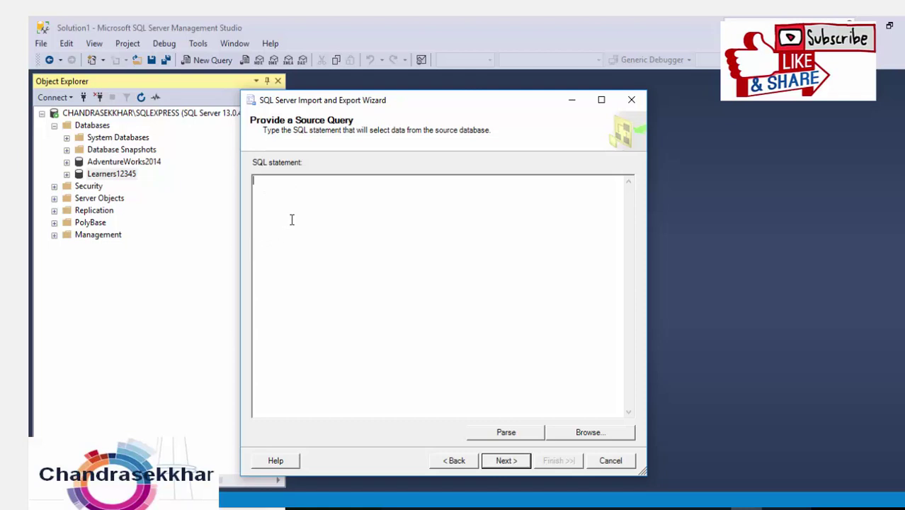
click(566, 433)
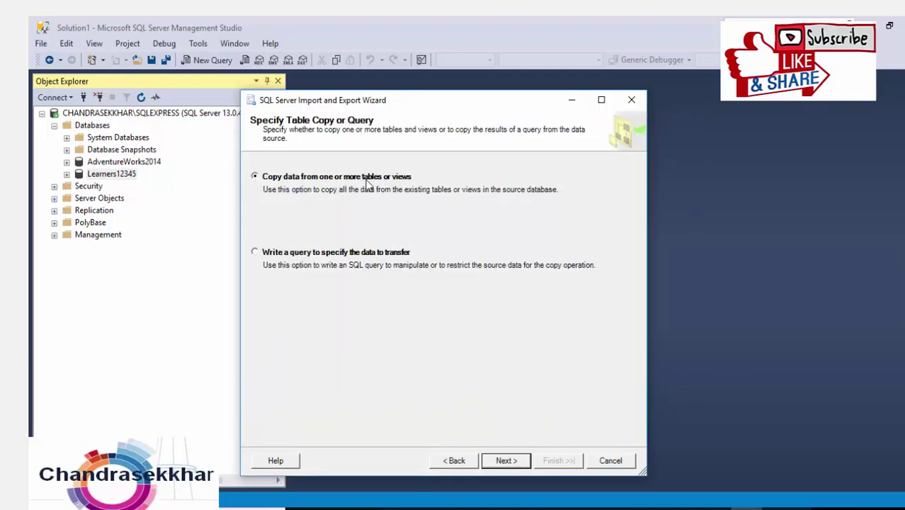
- Continue with copying data from one or more tables or views to reach the source table selection
click(505, 459)
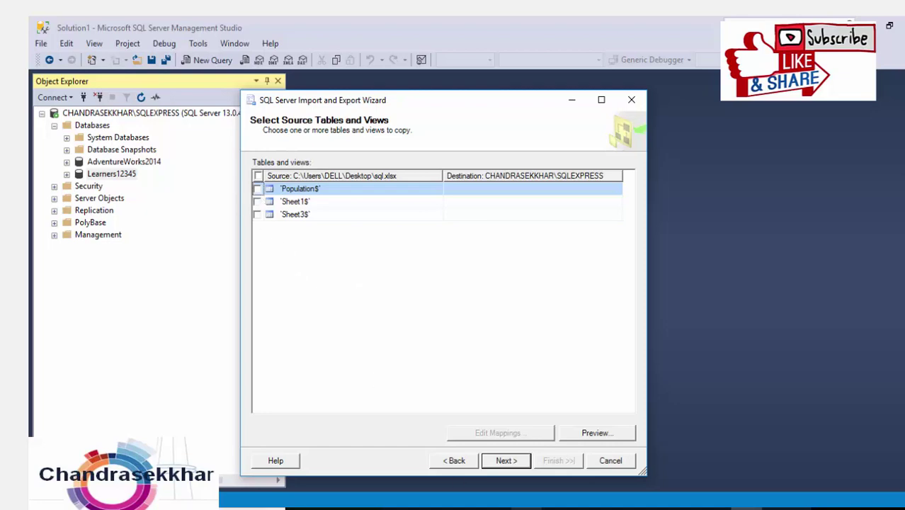
- Switch to Excel to examine the population data and its Rural% and Urban% columns, and return to the import wizard
key(alt+Tab)
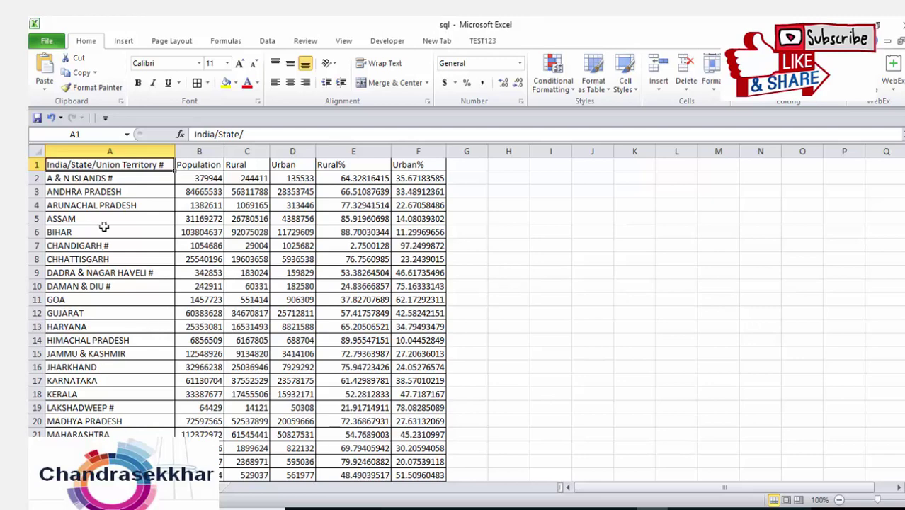
click(192, 204)
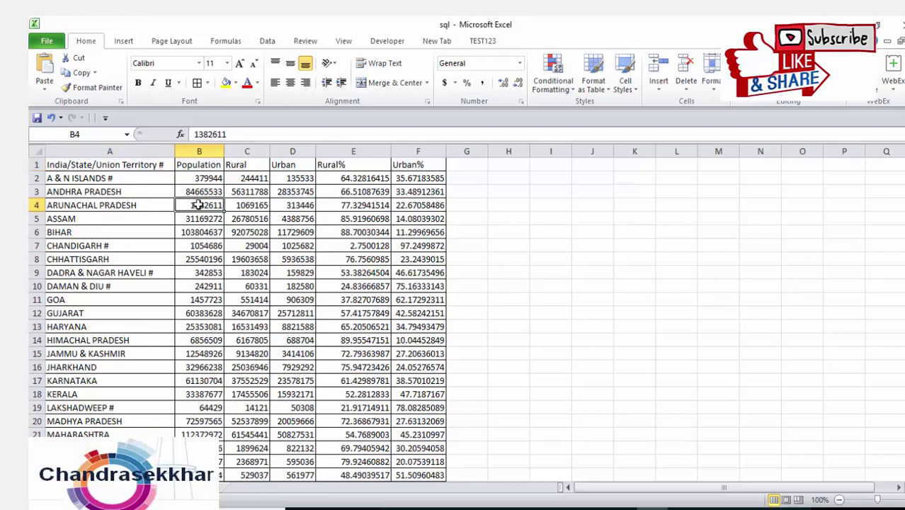
click(354, 151)
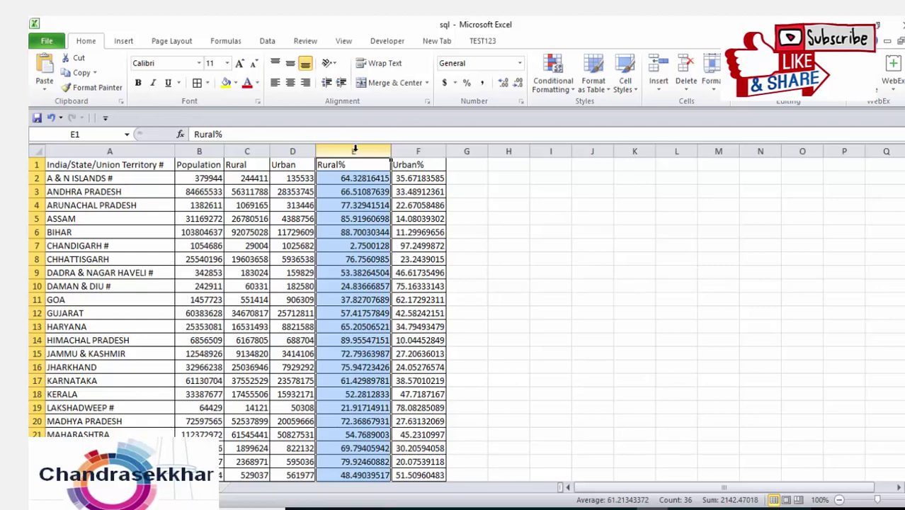
click(428, 149)
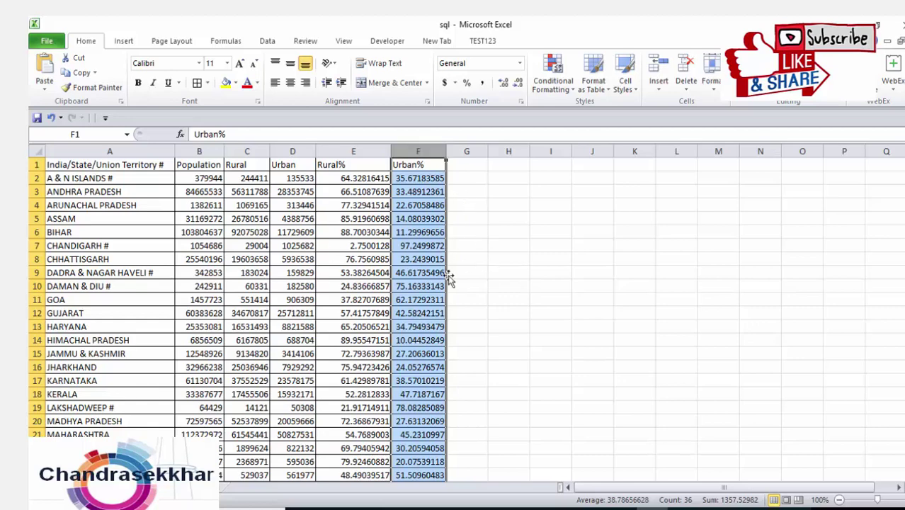
click(102, 232)
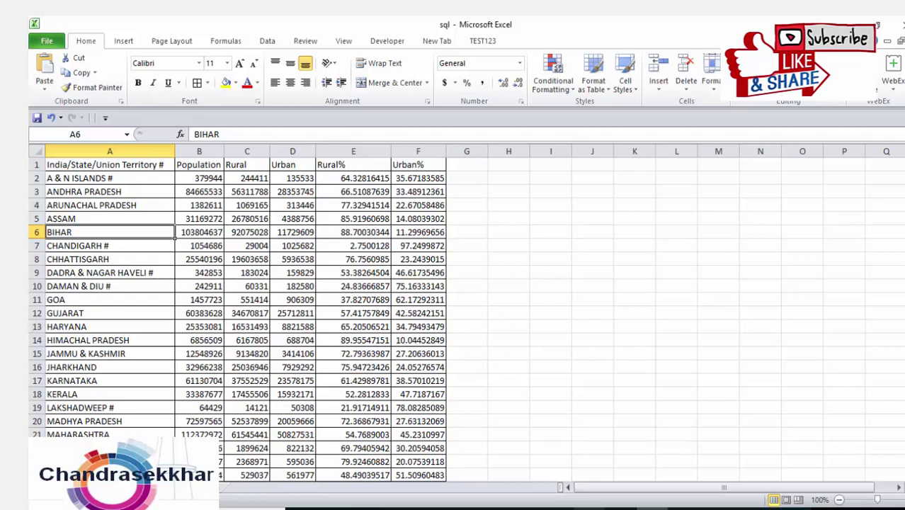
mouse_move(588, 508)
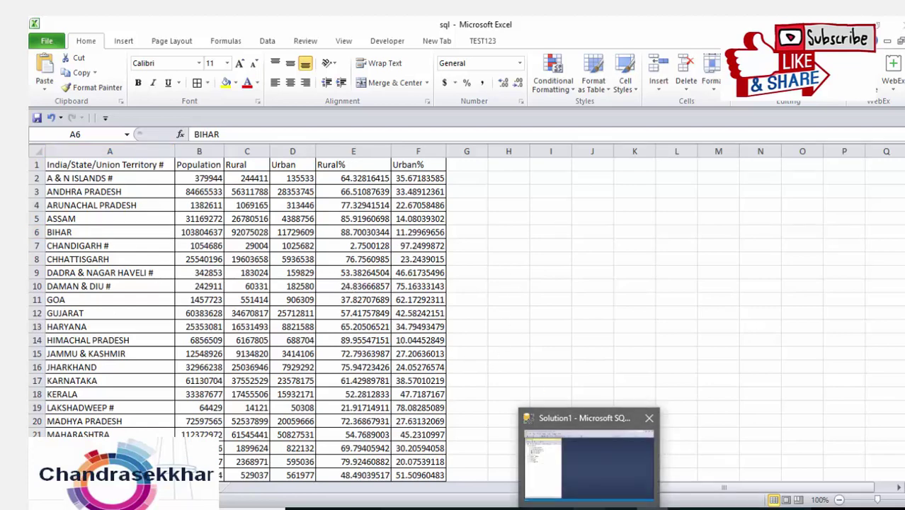
click(588, 507)
click(745, 507)
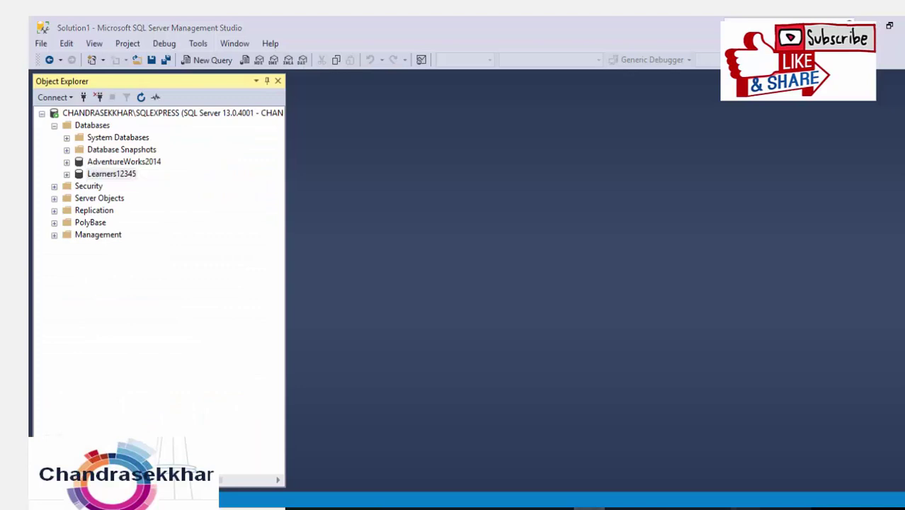
- Include the Population$ sheet in the import and open its column mappings
click(257, 188)
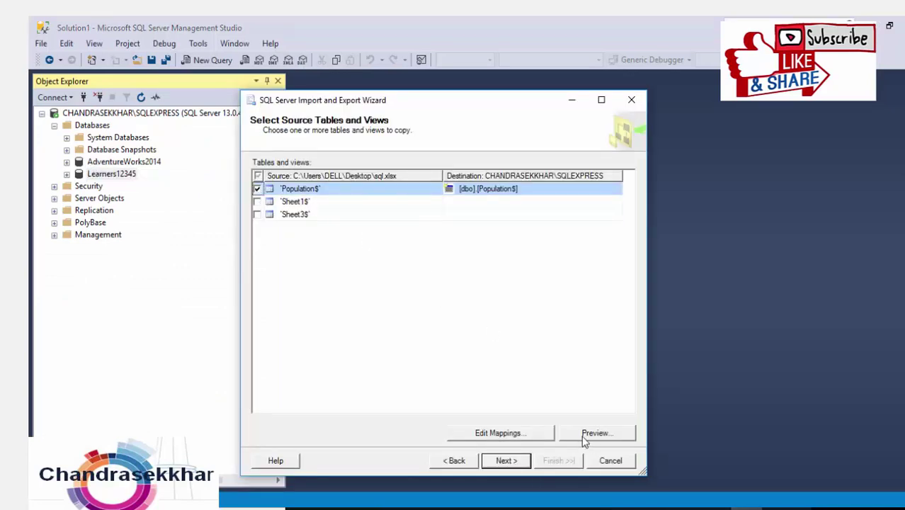
click(486, 435)
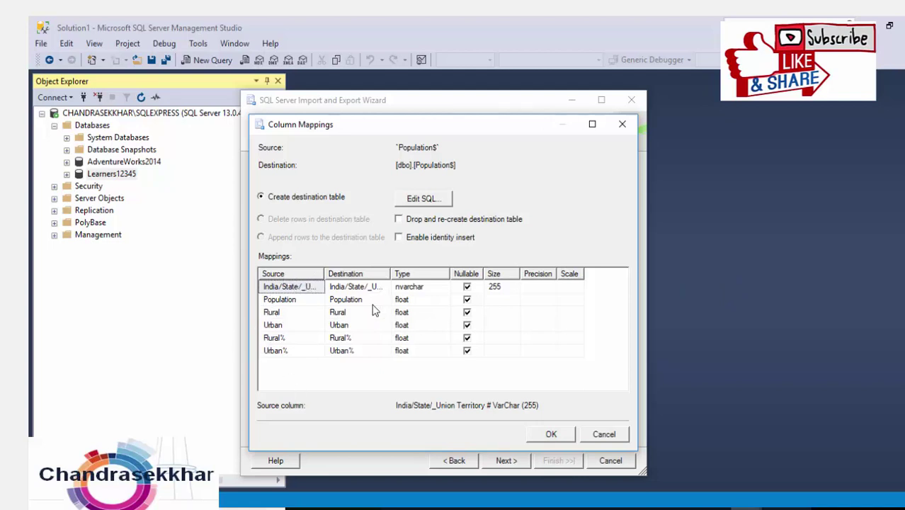
- Examine the destination data types offered for the India/State/_Union Territory column in the column mappings
click(276, 290)
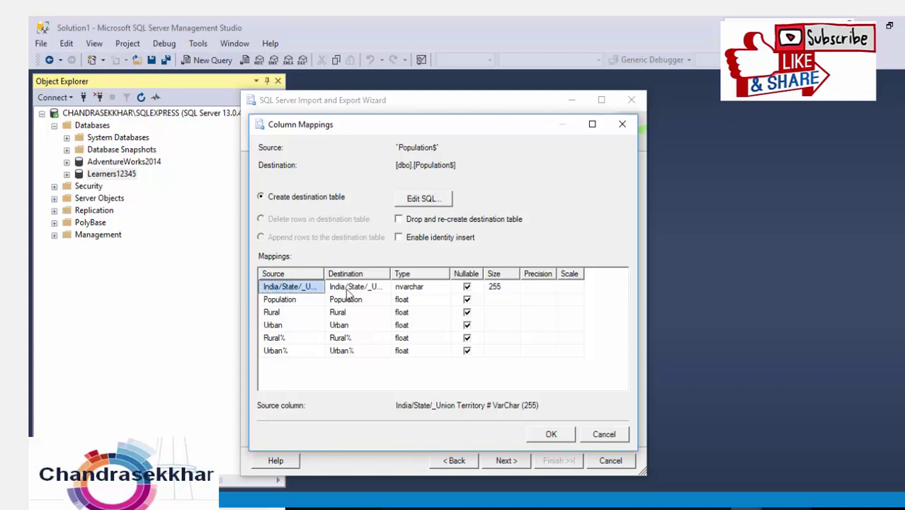
click(418, 293)
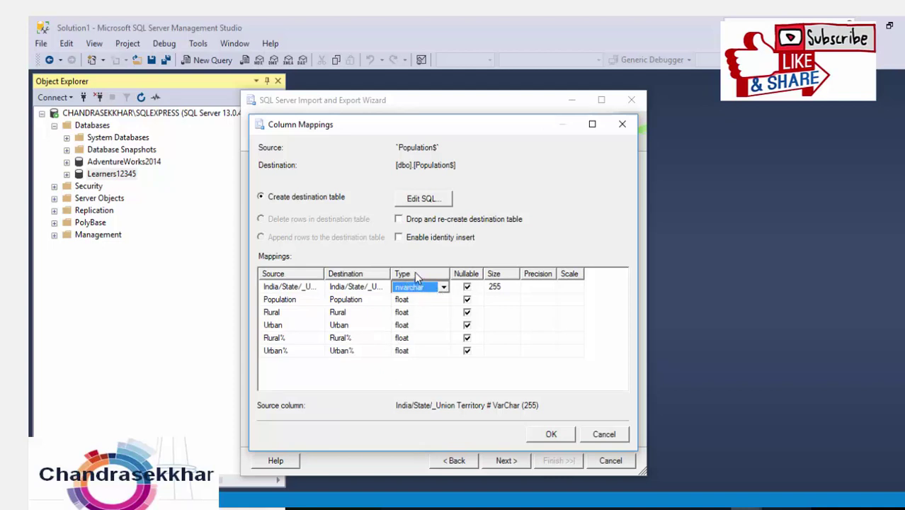
click(444, 287)
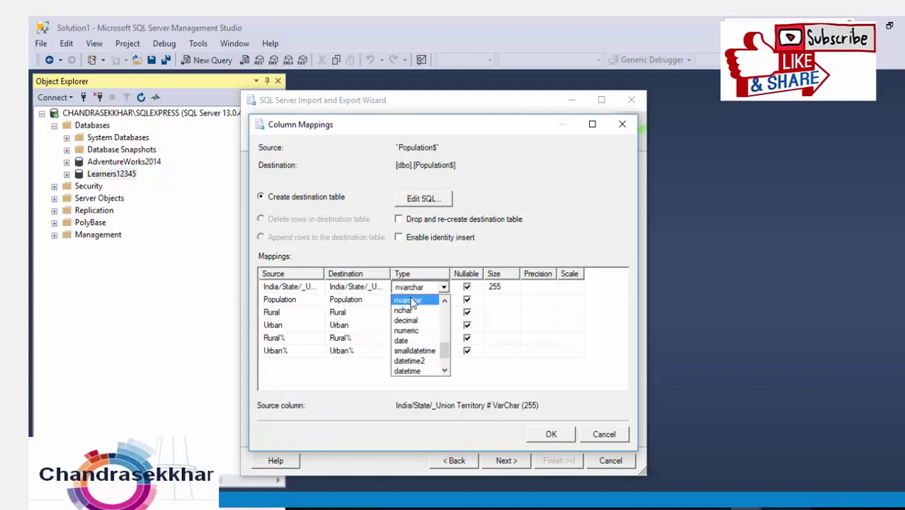
click(430, 298)
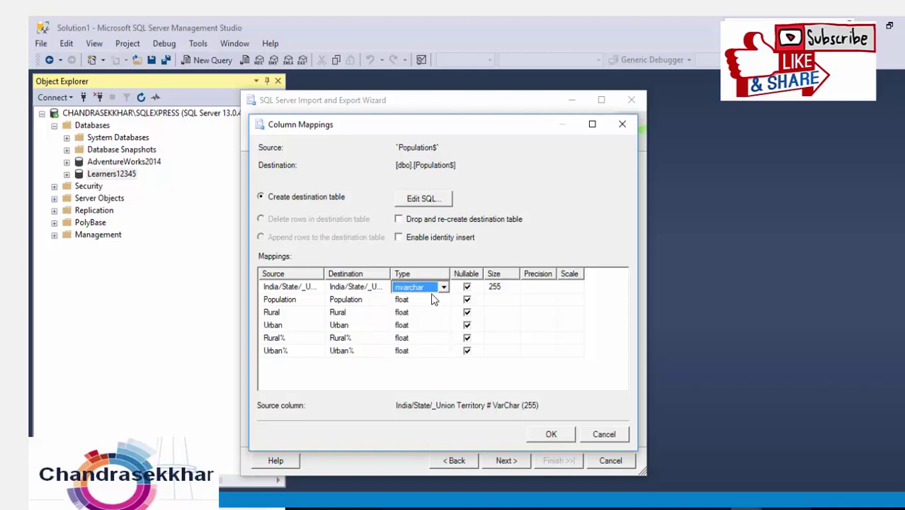
click(444, 287)
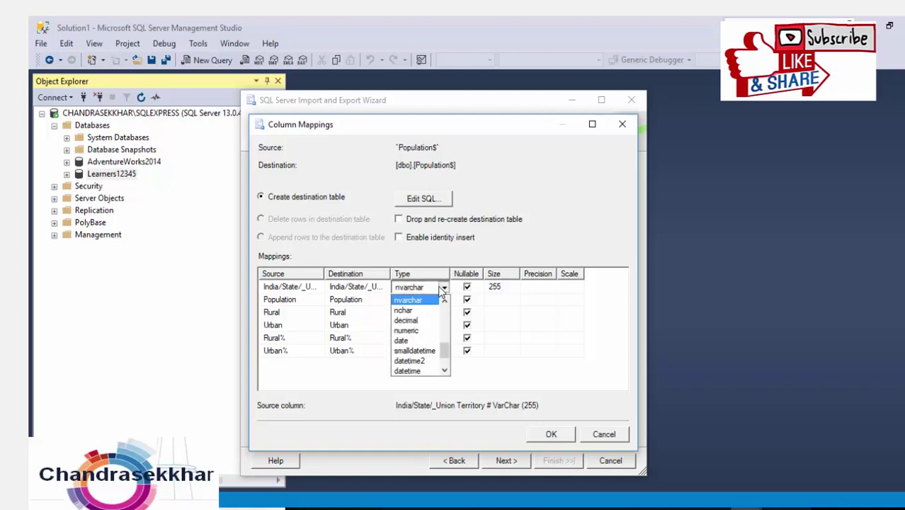
click(444, 371)
click(445, 371)
click(444, 370)
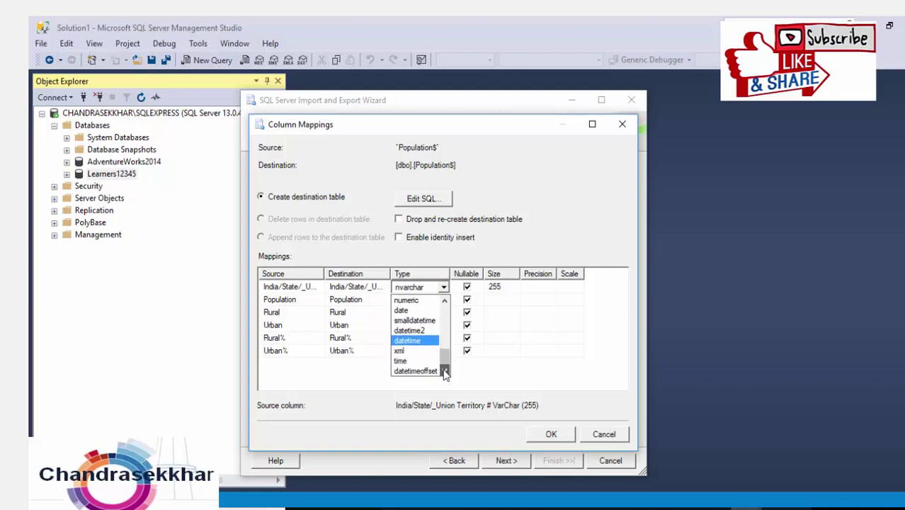
drag(445, 363, 447, 345)
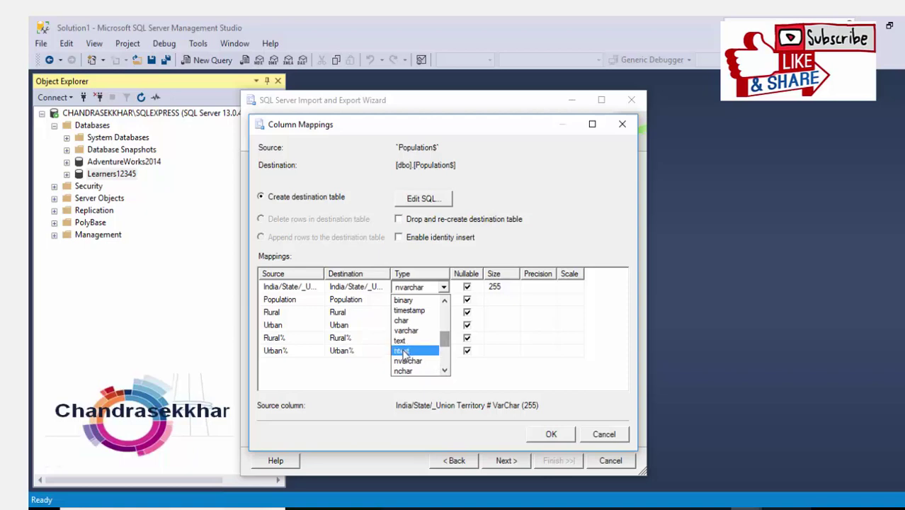
scroll(405, 336, up, 3)
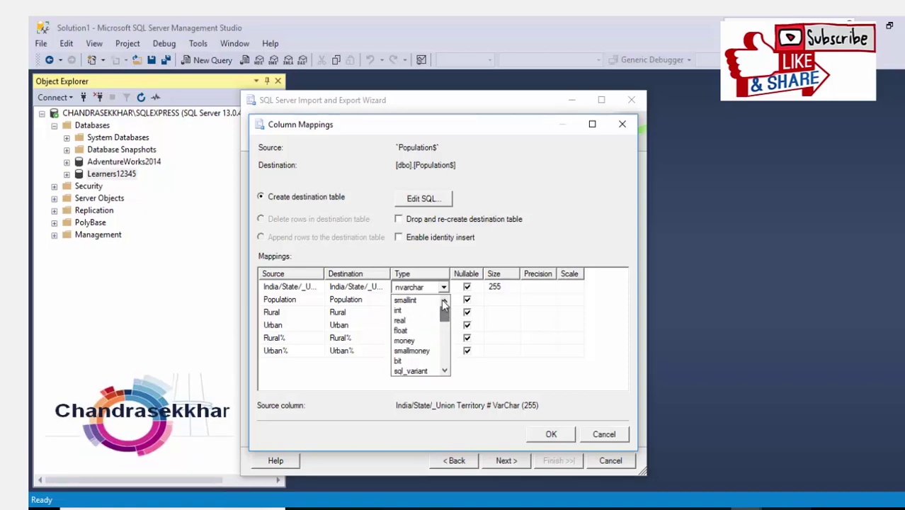
click(412, 290)
- Review the data type choices for the Population column in the same mappings
click(277, 301)
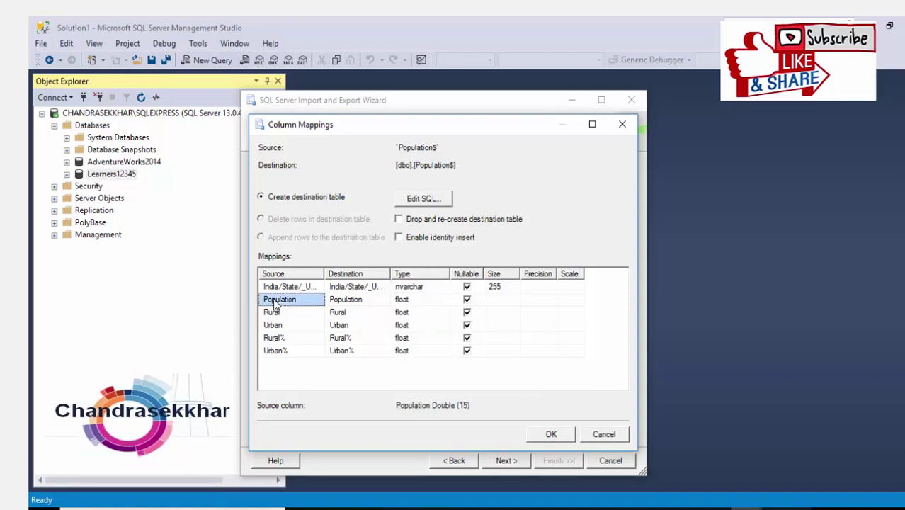
click(424, 301)
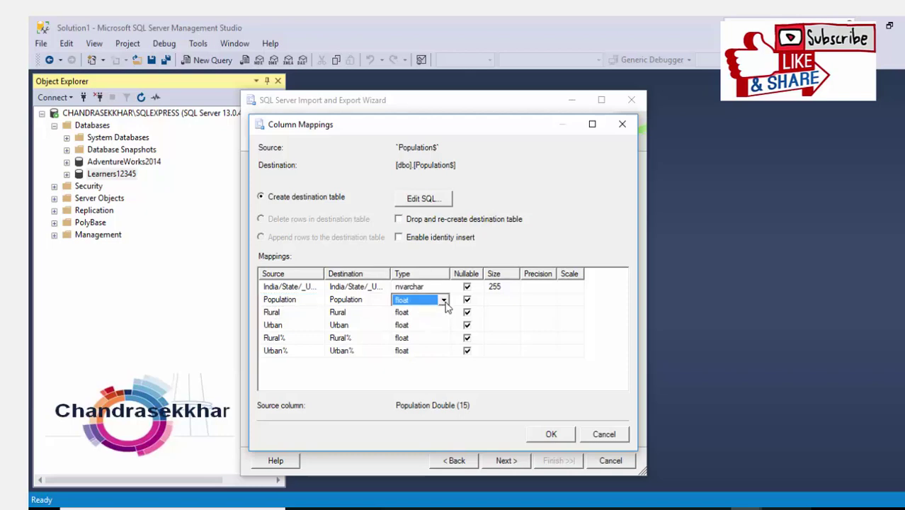
click(444, 300)
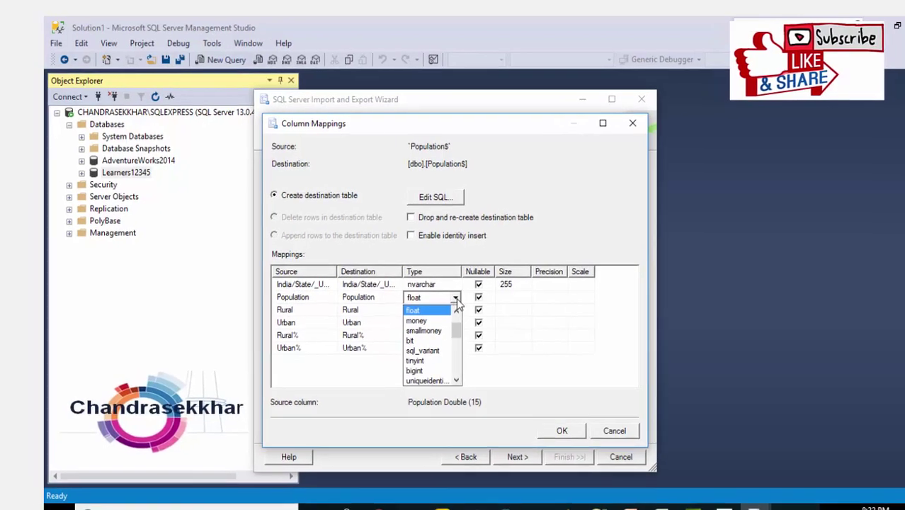
click(444, 301)
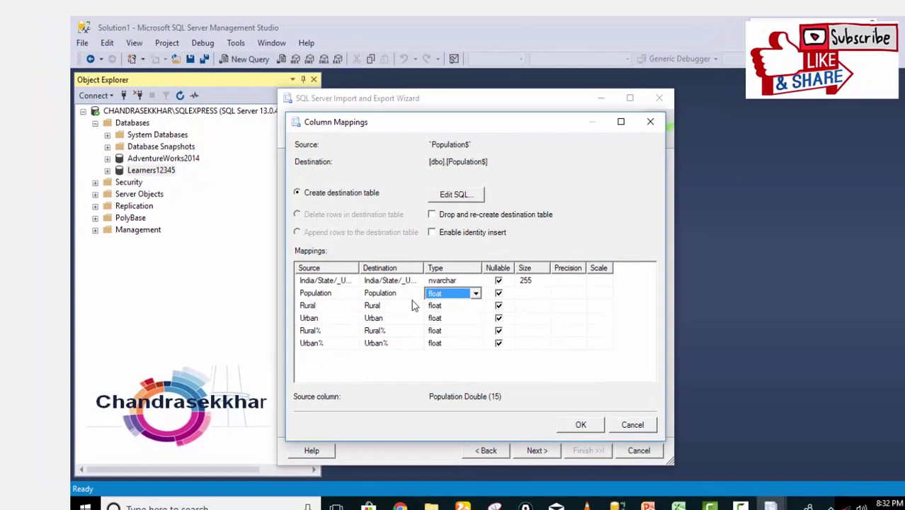